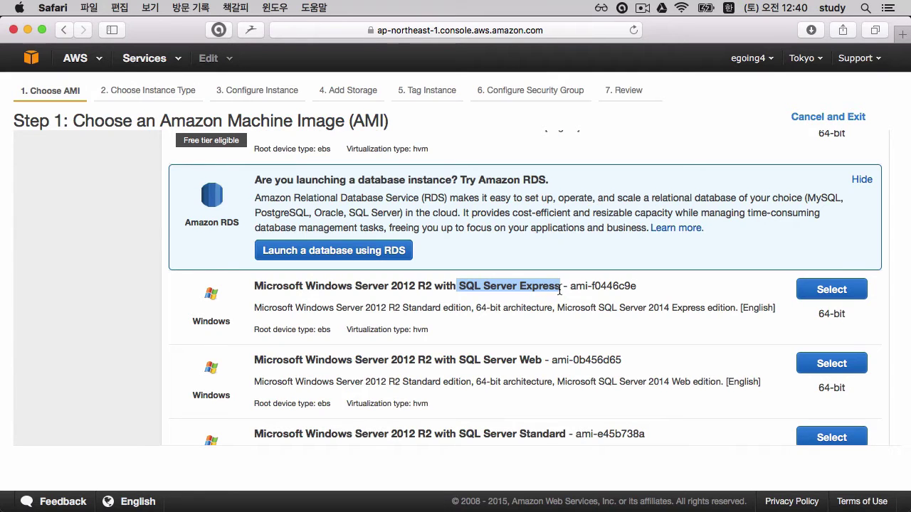
- Choose the Ubuntu Server 14.04 LTS (HVM), SSD Volume Type image for the new instance
{"action": "scroll", "coordinate": [560, 291], "scroll_direction": "up", "scroll_amount": 6}
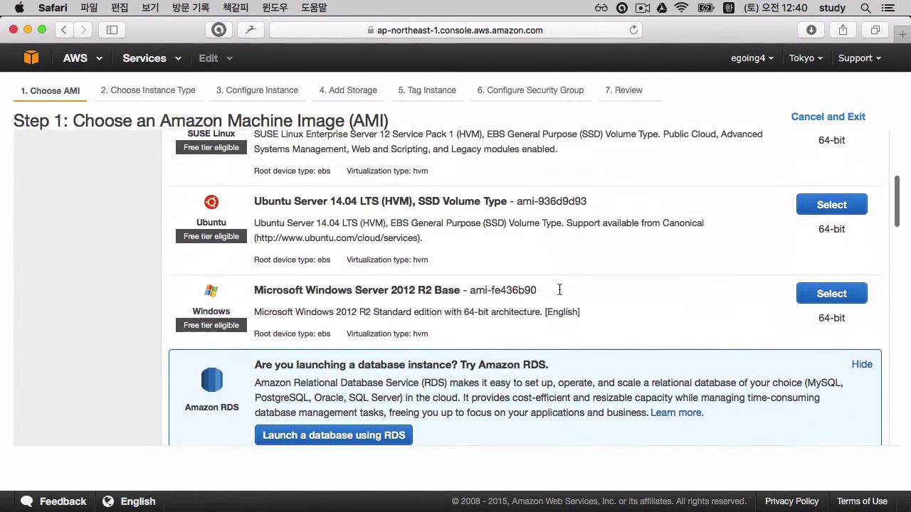
{"action": "scroll", "coordinate": [559, 294], "scroll_direction": "up", "scroll_amount": 2}
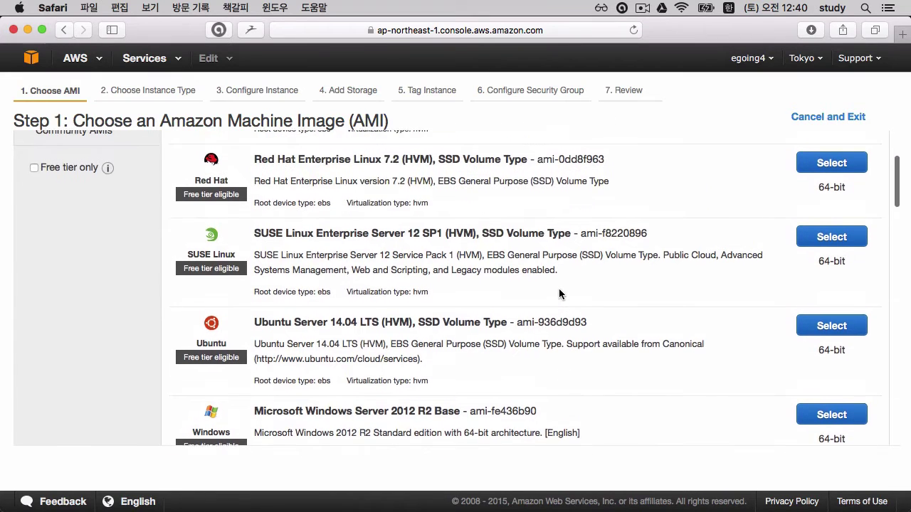
{"action": "scroll", "coordinate": [559, 293], "scroll_direction": "up", "scroll_amount": 1}
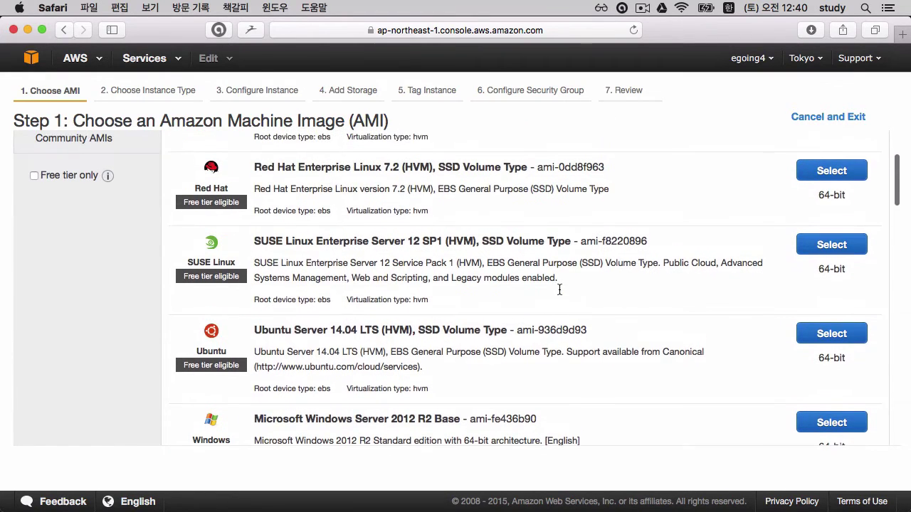
{"action": "scroll", "coordinate": [560, 293], "scroll_direction": "up", "scroll_amount": 2}
{"action": "scroll", "coordinate": [559, 293], "scroll_direction": "up", "scroll_amount": 1}
{"action": "scroll", "coordinate": [559, 293], "scroll_direction": "down", "scroll_amount": 3}
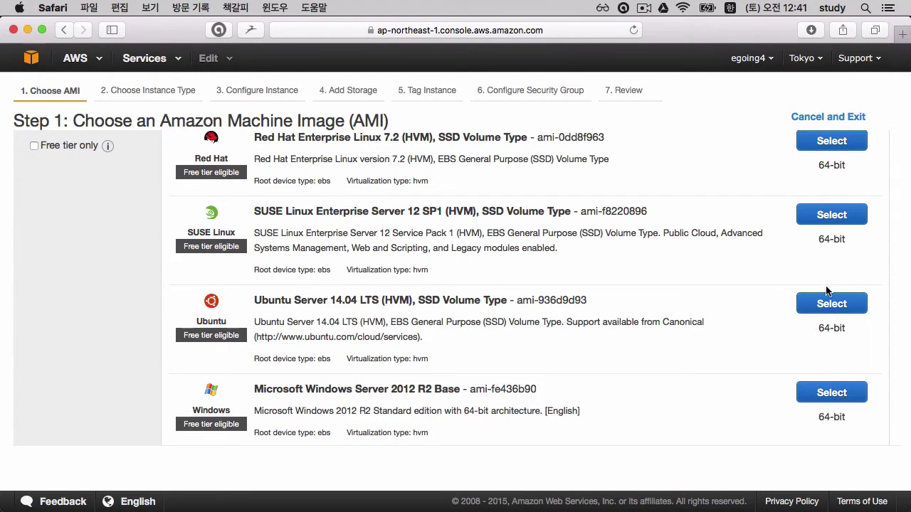
{"action": "left_click", "coordinate": [832, 309]}
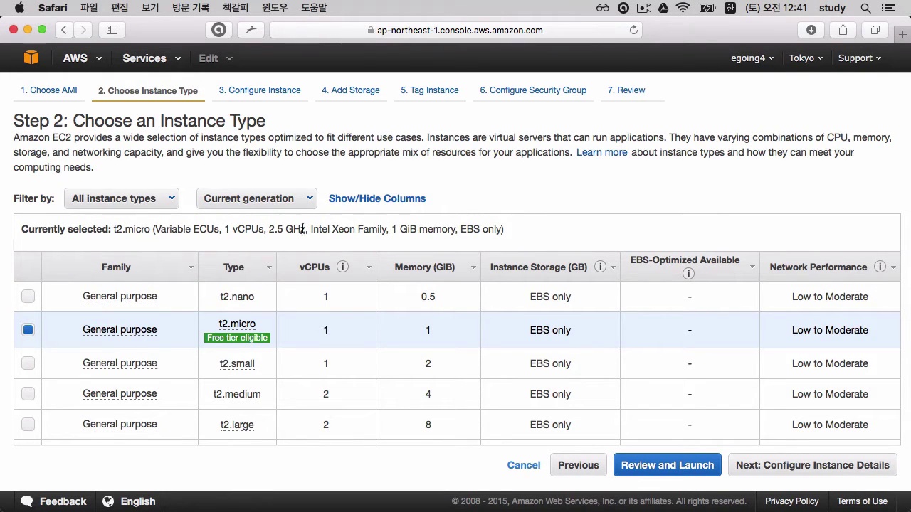
- Examine the t2 instance types, comparing the free-tier-eligible t2.micro with its neighbours by vCPUs and memory
{"action": "scroll", "coordinate": [281, 235], "scroll_direction": "down", "scroll_amount": 2}
{"action": "scroll", "coordinate": [281, 235], "scroll_direction": "down", "scroll_amount": 1}
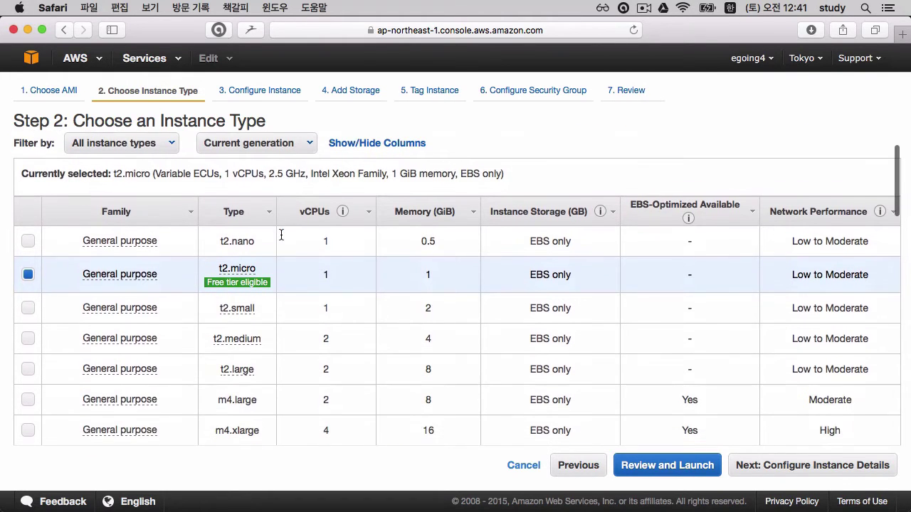
{"action": "scroll", "coordinate": [262, 218], "scroll_direction": "up", "scroll_amount": 3}
{"action": "scroll", "coordinate": [227, 220], "scroll_direction": "down", "scroll_amount": 3}
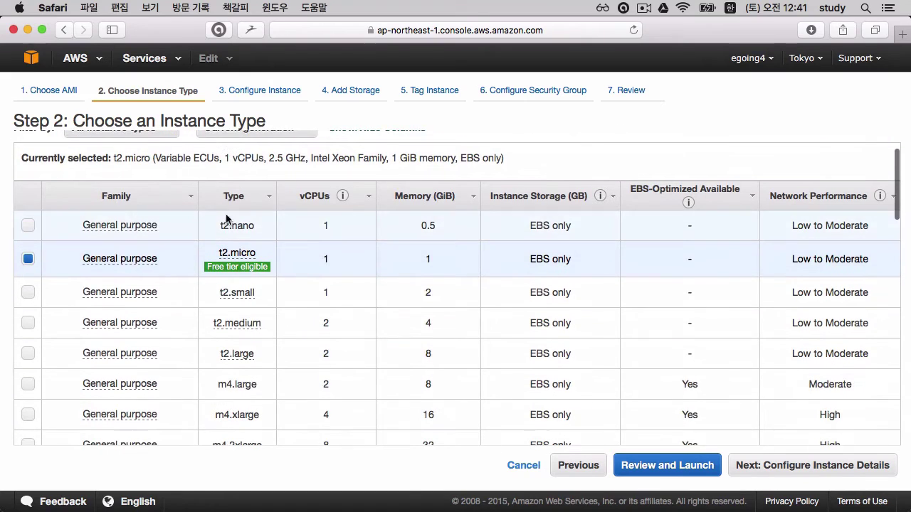
{"action": "mouse_move", "coordinate": [222, 273]}
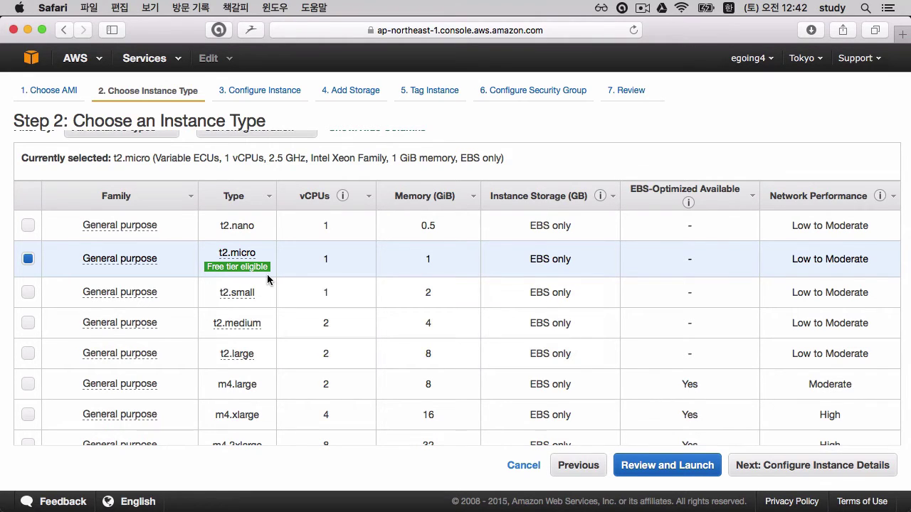
{"action": "mouse_move", "coordinate": [235, 305]}
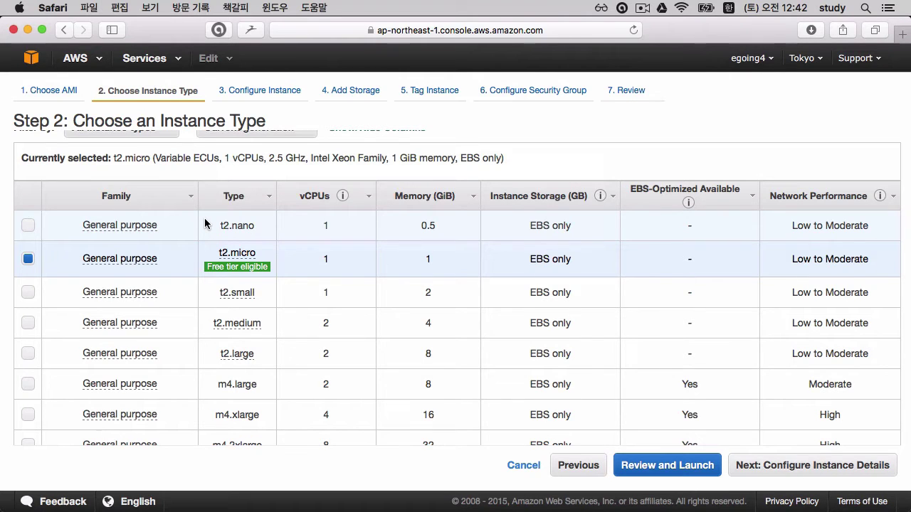
{"action": "mouse_move", "coordinate": [254, 255]}
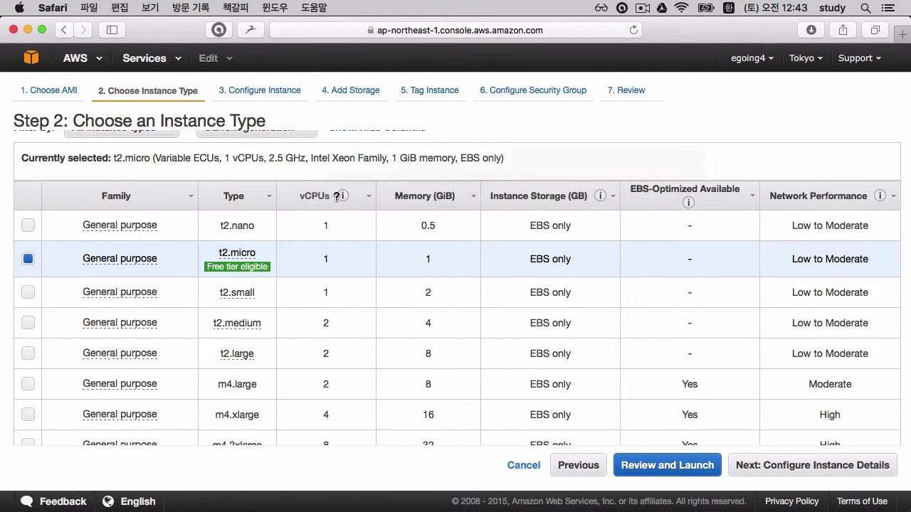
{"action": "mouse_move", "coordinate": [342, 196]}
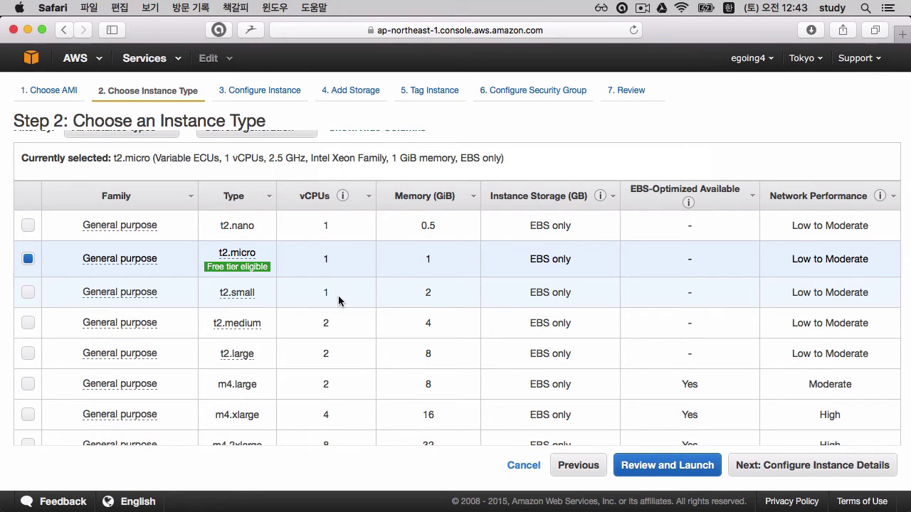
{"action": "mouse_move", "coordinate": [255, 266]}
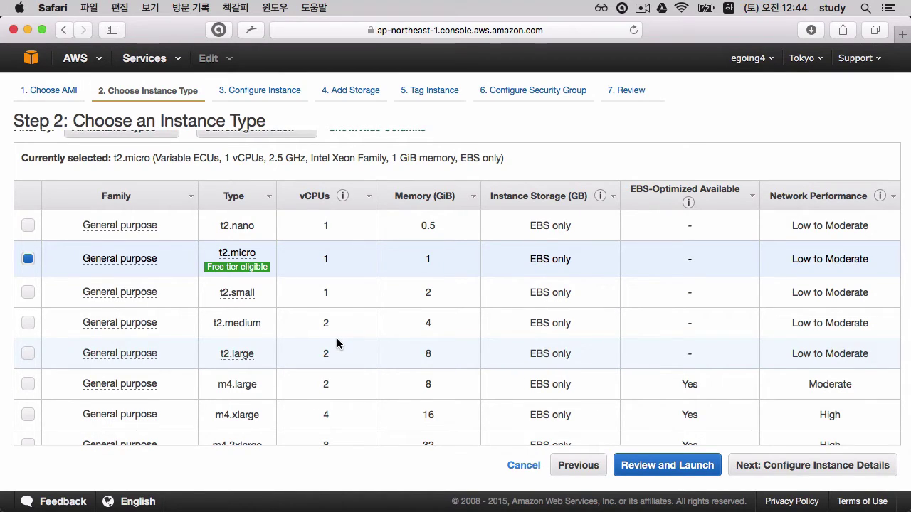
{"action": "scroll", "coordinate": [337, 338], "scroll_direction": "up", "scroll_amount": 1}
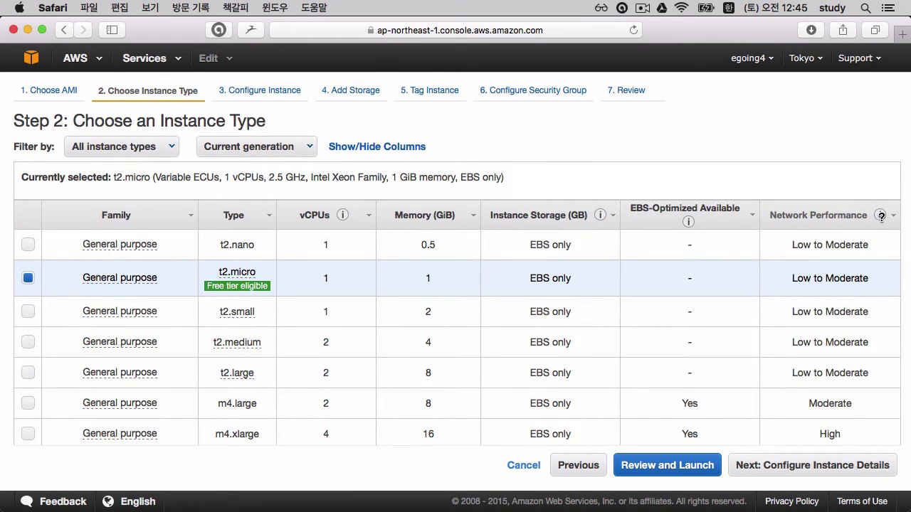
- Compare the network performance ratings of the general purpose instance types from t2 through m4 and m3
{"action": "mouse_move", "coordinate": [880, 216]}
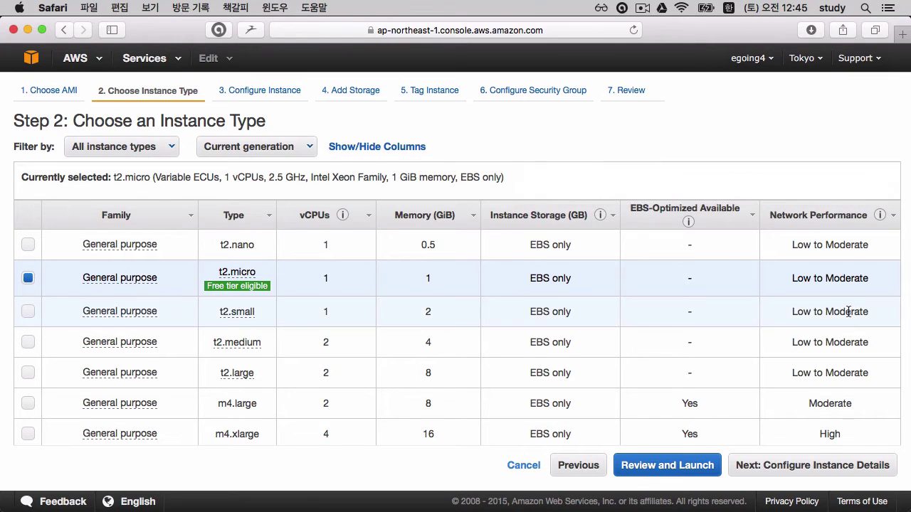
{"action": "scroll", "coordinate": [843, 311], "scroll_direction": "down", "scroll_amount": 2}
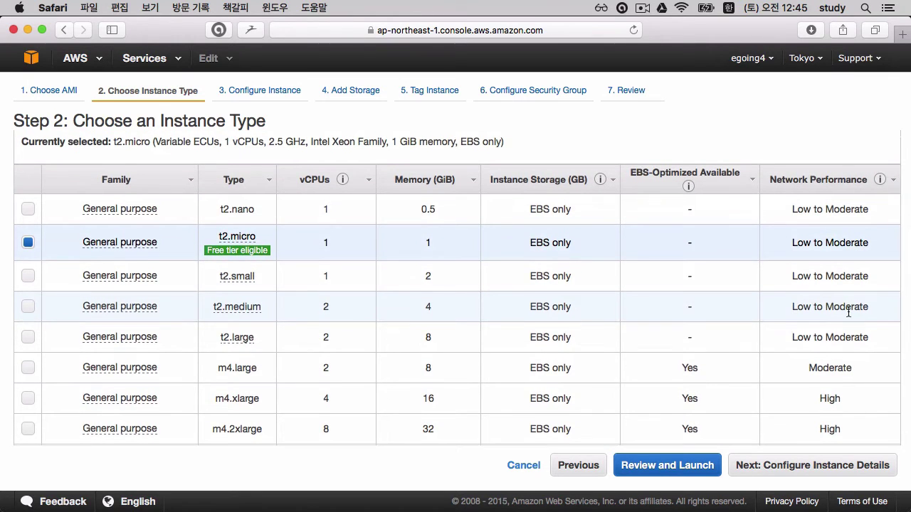
{"action": "scroll", "coordinate": [848, 313], "scroll_direction": "down", "scroll_amount": 5}
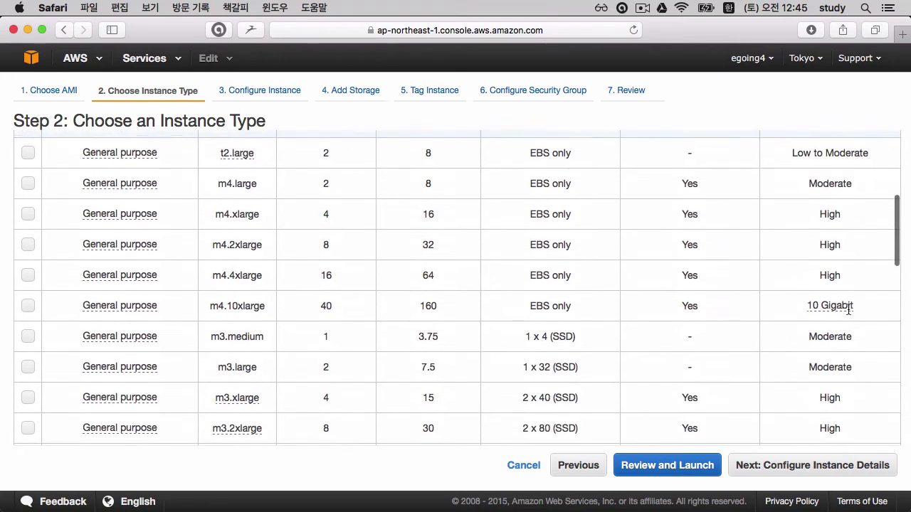
{"action": "scroll", "coordinate": [849, 310], "scroll_direction": "up", "scroll_amount": 6}
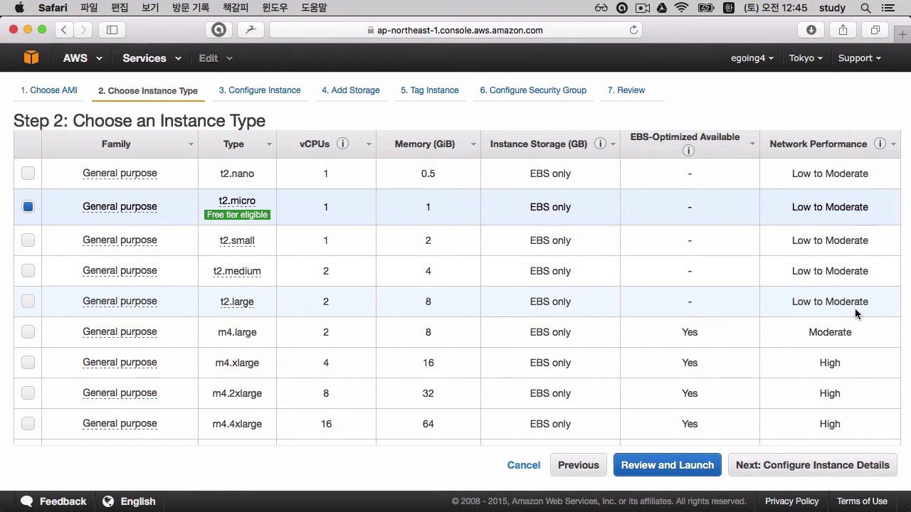
{"action": "scroll", "coordinate": [854, 308], "scroll_direction": "down", "scroll_amount": 3}
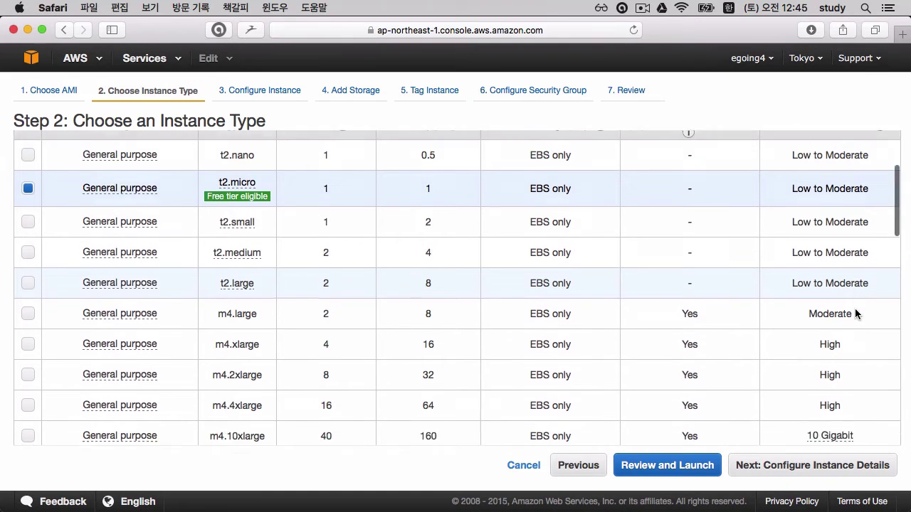
{"action": "mouse_move", "coordinate": [840, 338]}
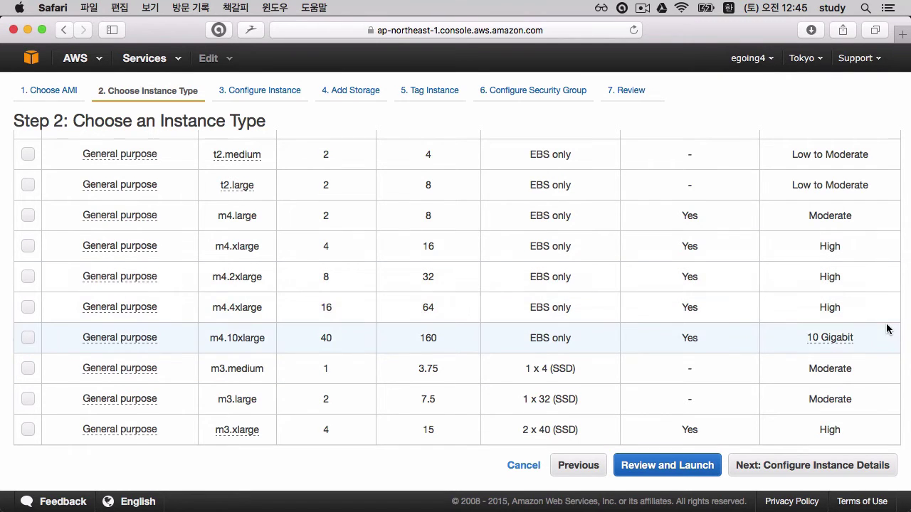
{"action": "scroll", "coordinate": [868, 328], "scroll_direction": "down", "scroll_amount": 5}
{"action": "scroll", "coordinate": [887, 328], "scroll_direction": "up", "scroll_amount": 10}
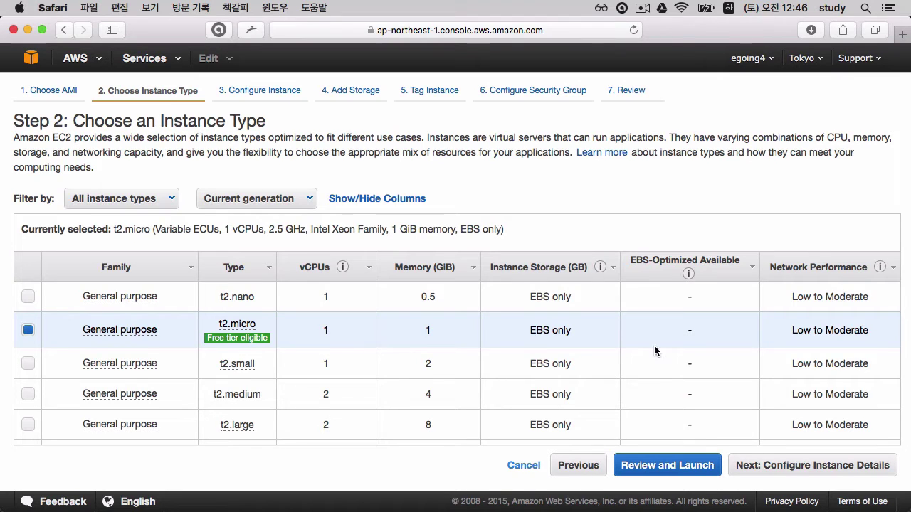
- Compare the type names and sizes across the t2, m4, m3 and c4 instance series
{"action": "scroll", "coordinate": [278, 339], "scroll_direction": "down", "scroll_amount": 3}
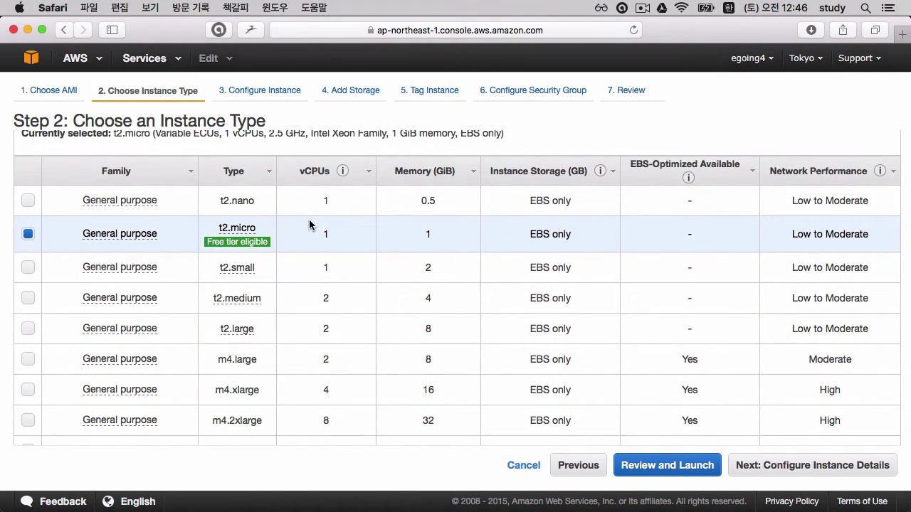
{"action": "scroll", "coordinate": [309, 219], "scroll_direction": "down", "scroll_amount": 6}
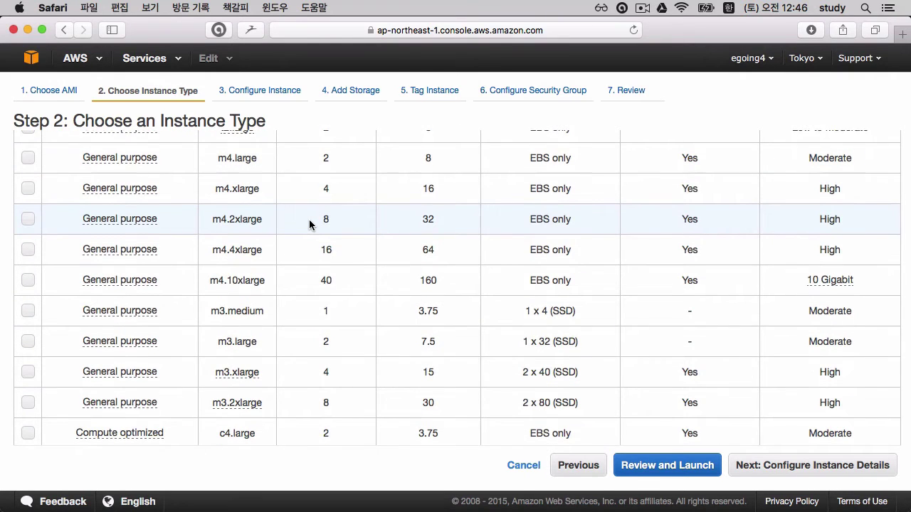
{"action": "scroll", "coordinate": [309, 219], "scroll_direction": "down", "scroll_amount": 4}
{"action": "scroll", "coordinate": [308, 219], "scroll_direction": "up", "scroll_amount": 2}
{"action": "scroll", "coordinate": [309, 225], "scroll_direction": "up", "scroll_amount": 5}
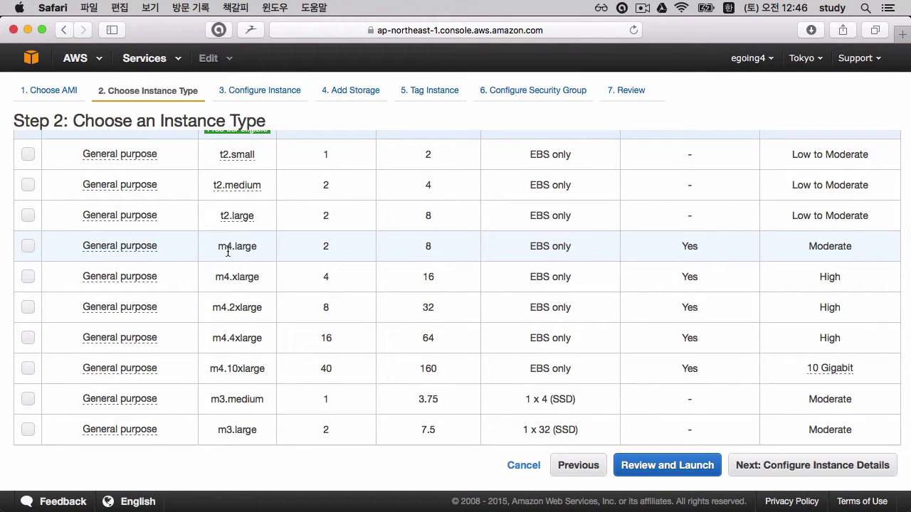
{"action": "scroll", "coordinate": [227, 251], "scroll_direction": "down", "scroll_amount": 8}
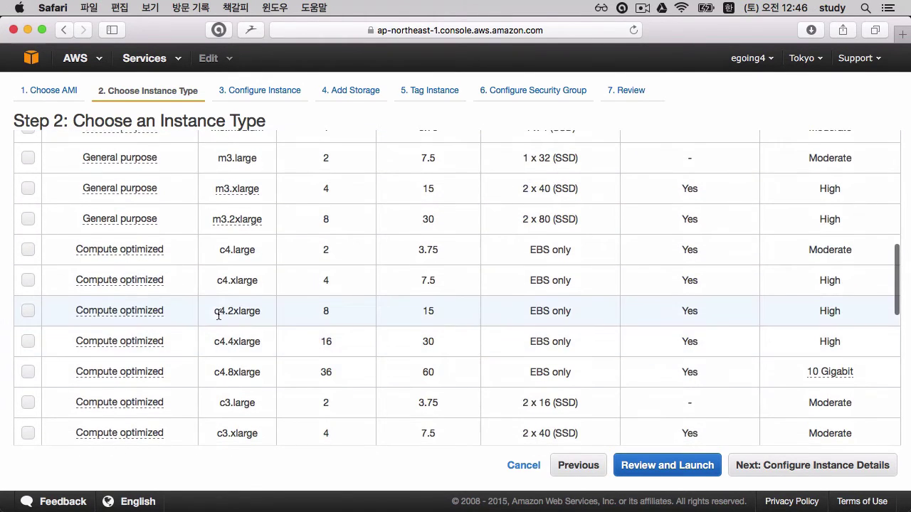
{"action": "scroll", "coordinate": [231, 381], "scroll_direction": "up", "scroll_amount": 4}
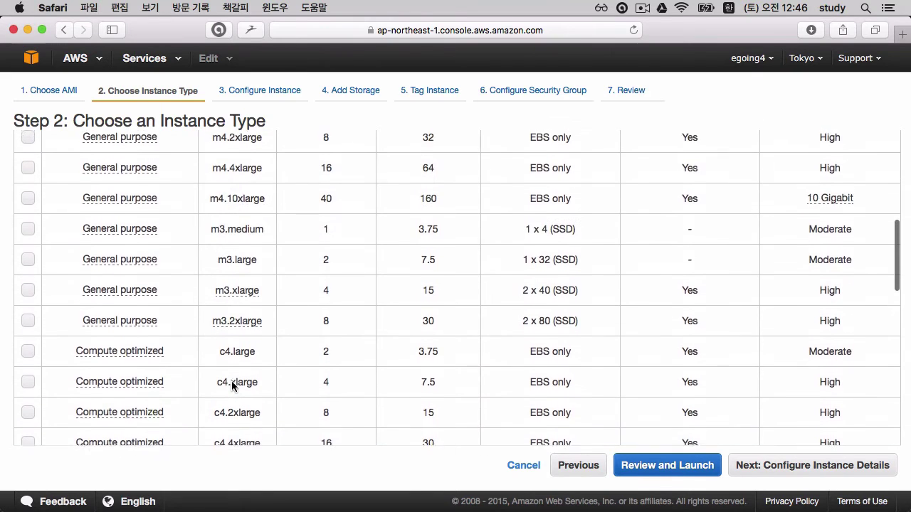
{"action": "scroll", "coordinate": [231, 384], "scroll_direction": "up", "scroll_amount": 2}
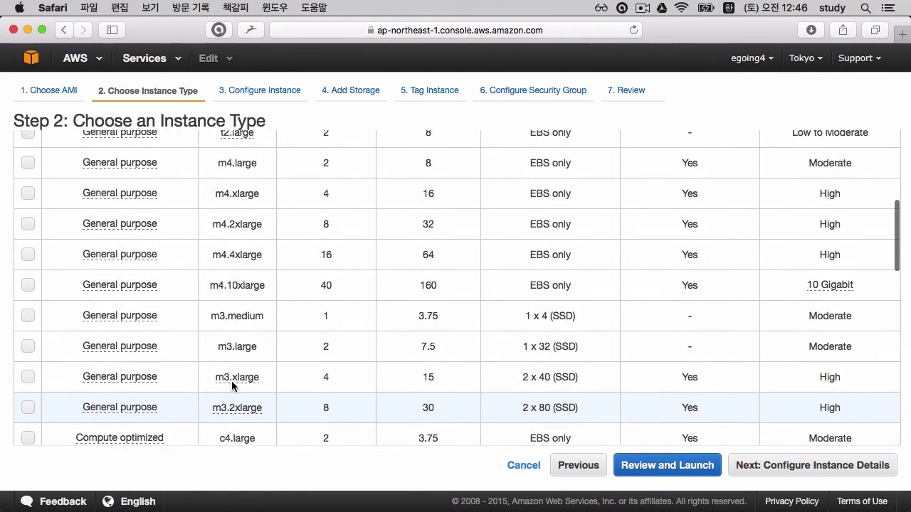
{"action": "scroll", "coordinate": [231, 384], "scroll_direction": "down", "scroll_amount": 1}
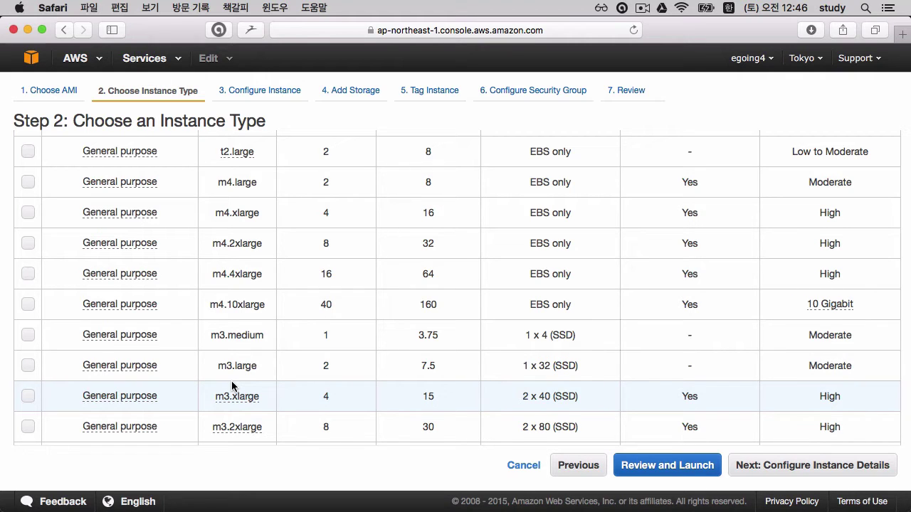
{"action": "scroll", "coordinate": [232, 387], "scroll_direction": "down", "scroll_amount": 5}
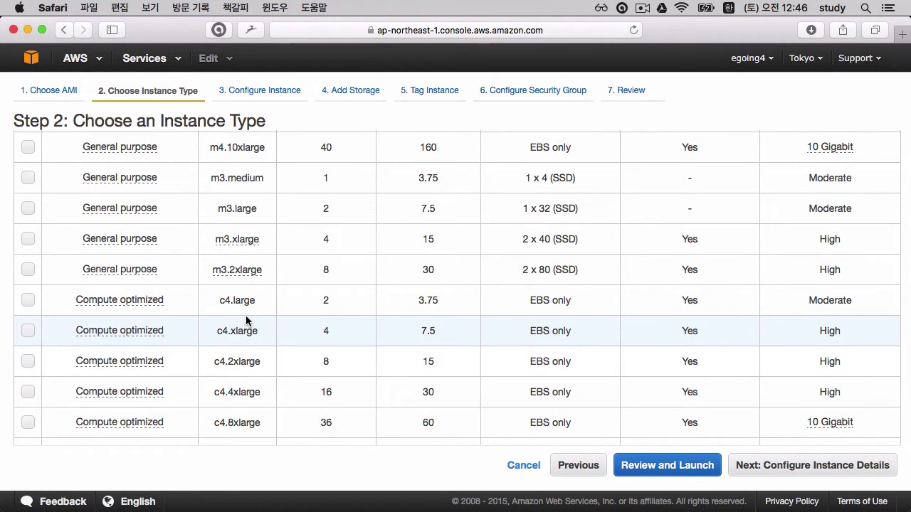
- Review the instance families and their descriptions, from general purpose through compute, GPU, memory and storage optimized
{"action": "scroll", "coordinate": [247, 317], "scroll_direction": "up", "scroll_amount": 2}
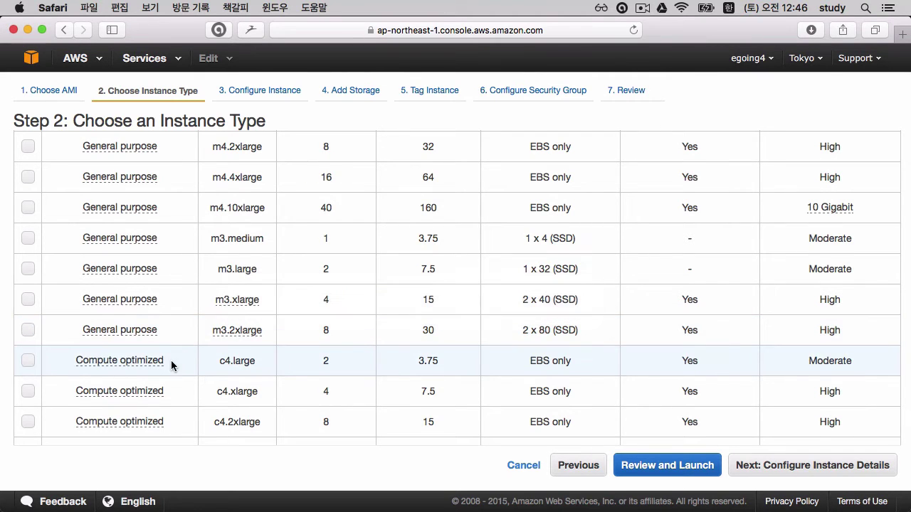
{"action": "scroll", "coordinate": [144, 240], "scroll_direction": "up", "scroll_amount": 3}
{"action": "scroll", "coordinate": [145, 241], "scroll_direction": "up", "scroll_amount": 6}
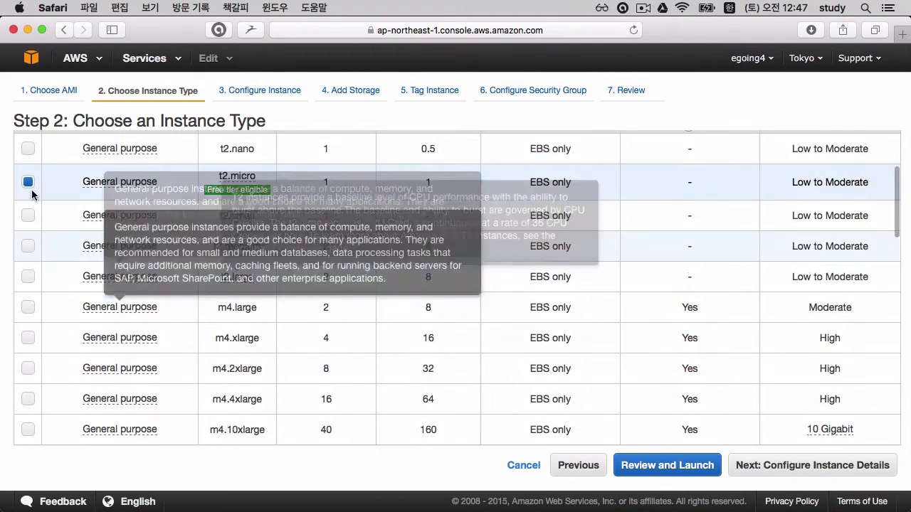
{"action": "scroll", "coordinate": [136, 280], "scroll_direction": "up", "scroll_amount": 1}
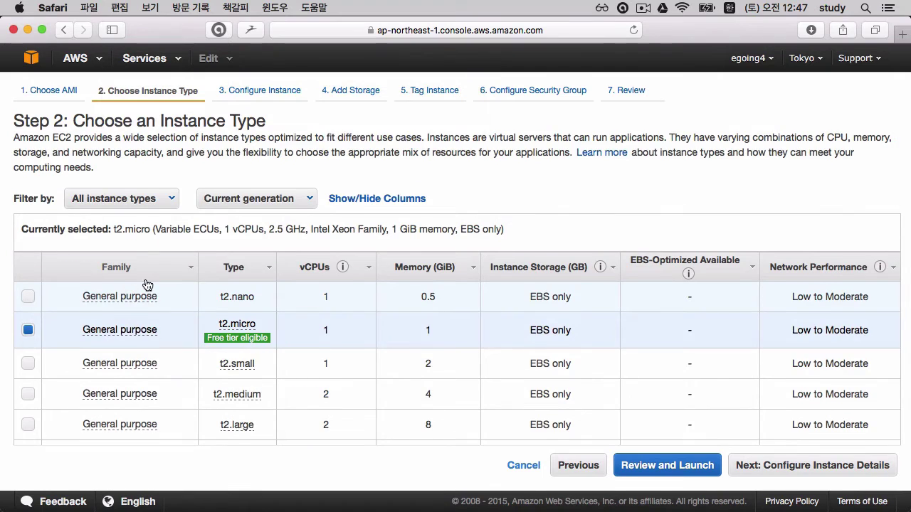
{"action": "scroll", "coordinate": [136, 280], "scroll_direction": "down", "scroll_amount": 3}
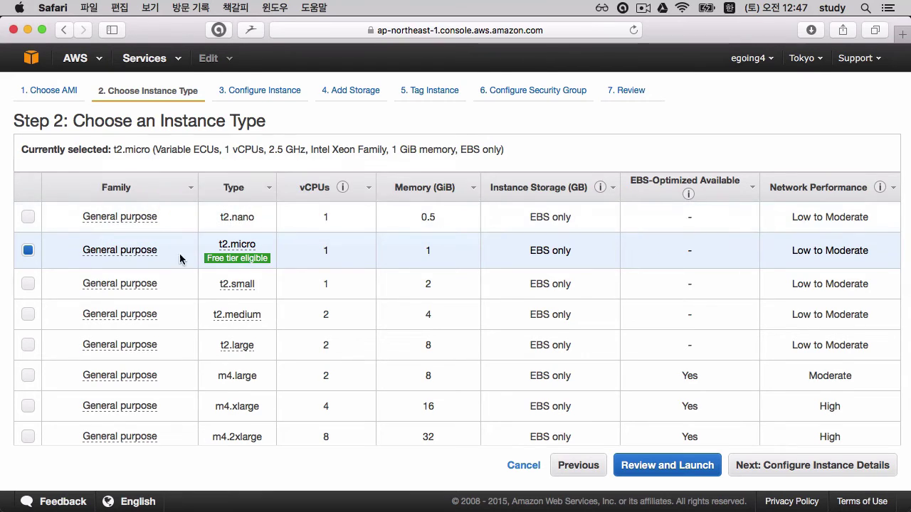
{"action": "scroll", "coordinate": [191, 288], "scroll_direction": "down", "scroll_amount": 10}
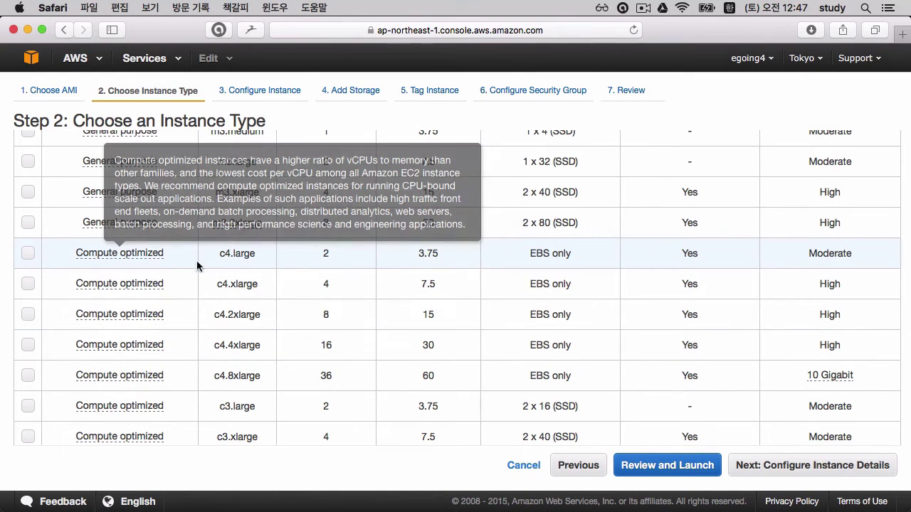
{"action": "scroll", "coordinate": [244, 271], "scroll_direction": "down", "scroll_amount": 10}
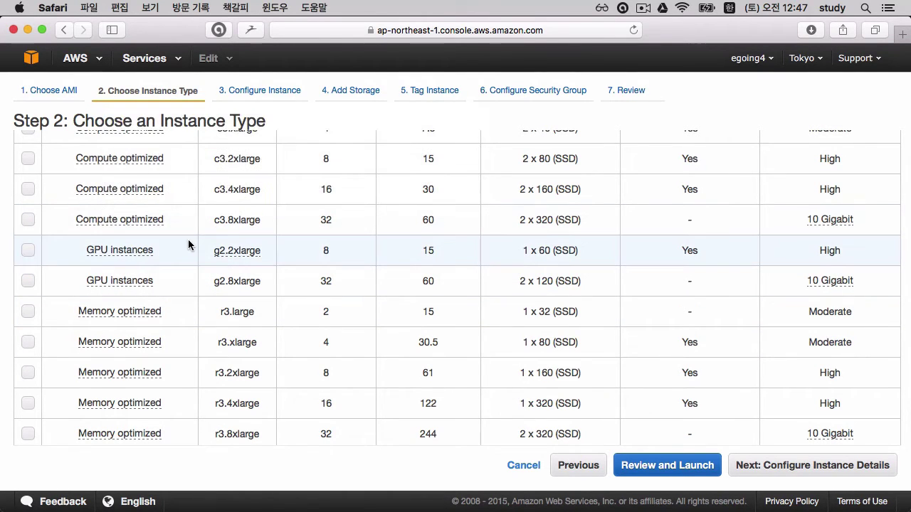
{"action": "scroll", "coordinate": [188, 239], "scroll_direction": "down", "scroll_amount": 1}
{"action": "scroll", "coordinate": [188, 244], "scroll_direction": "down", "scroll_amount": 2}
{"action": "scroll", "coordinate": [187, 263], "scroll_direction": "down", "scroll_amount": 3}
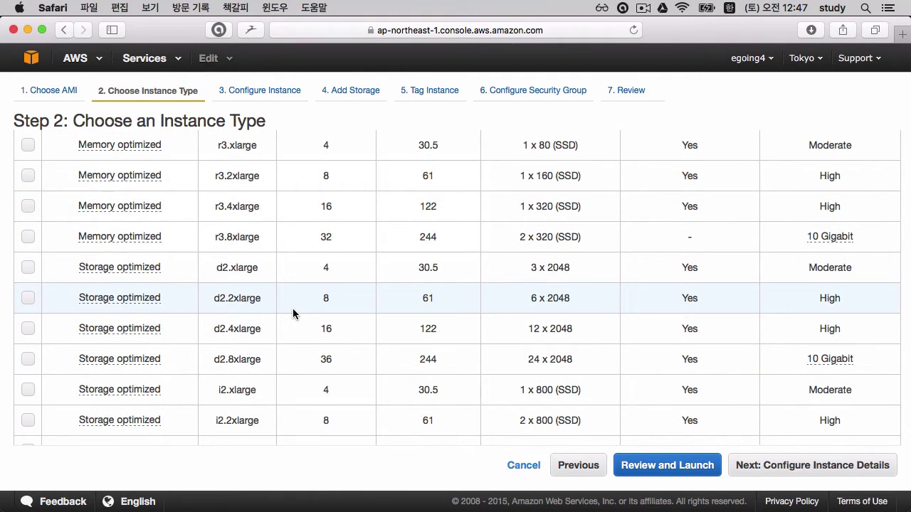
- Review the remaining storage optimized types through i2.8xlarge, then return to the free-tier-eligible t2.micro at the start of the instance list
{"action": "scroll", "coordinate": [292, 311], "scroll_direction": "down", "scroll_amount": 1}
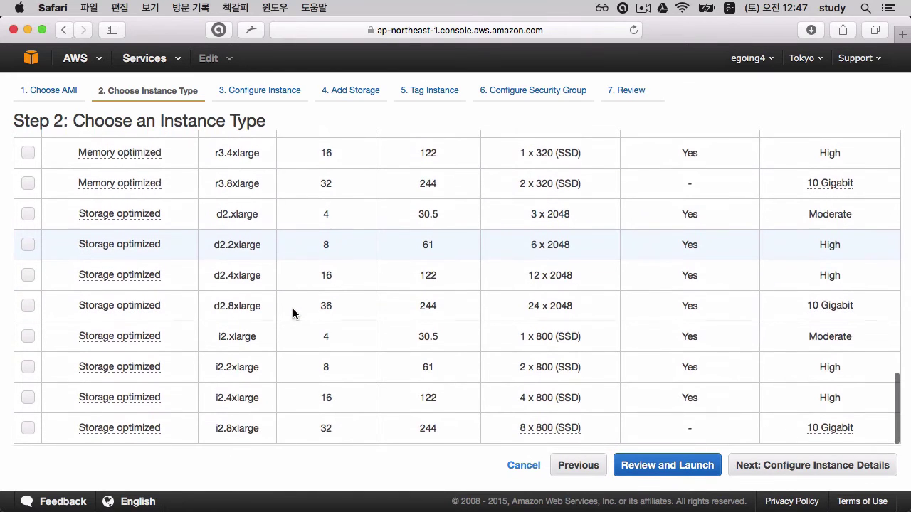
{"action": "scroll", "coordinate": [292, 311], "scroll_direction": "up", "scroll_amount": 10}
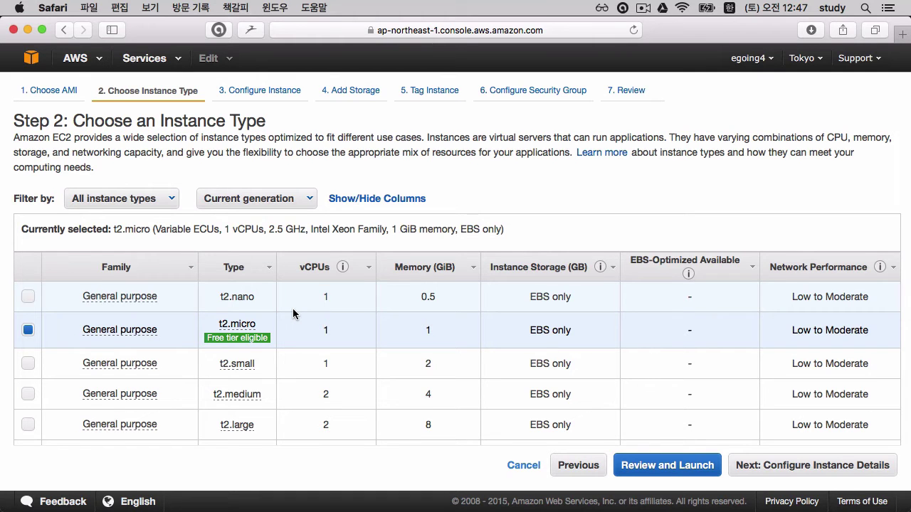
{"action": "mouse_move", "coordinate": [224, 346]}
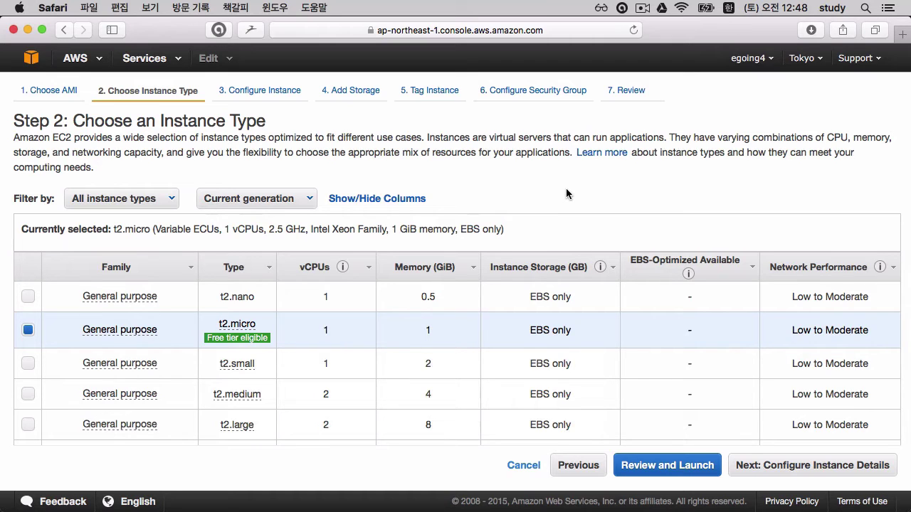
- Search the web for "aws ec2 price" in a new browser tab, keeping the EC2 Management Console open
{"action": "key", "text": "super+shift+t"}
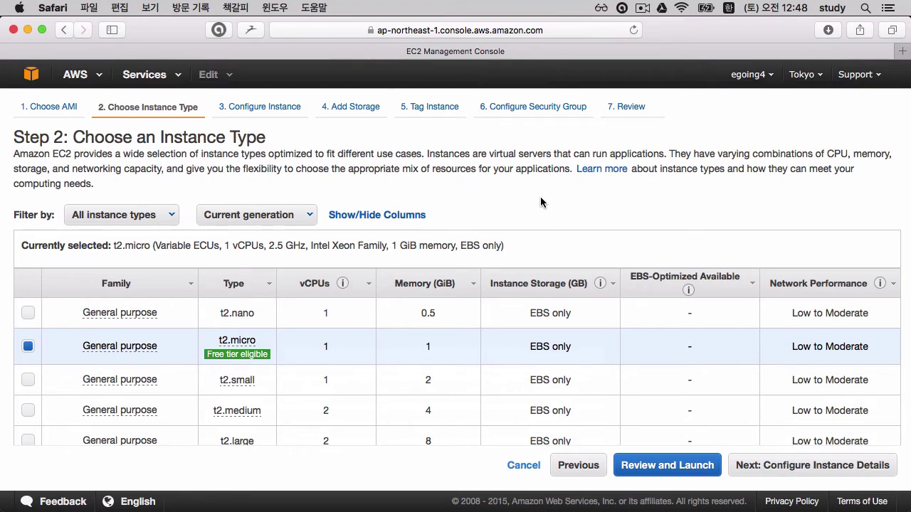
{"action": "key", "text": "super+t"}
{"action": "type", "text": "ㅁㅈ"}
{"action": "key", "text": "BackSpace"}
{"action": "key", "text": "BackSpace"}
{"action": "key", "text": "ctrl+space"}
{"action": "type", "text": "aws"}
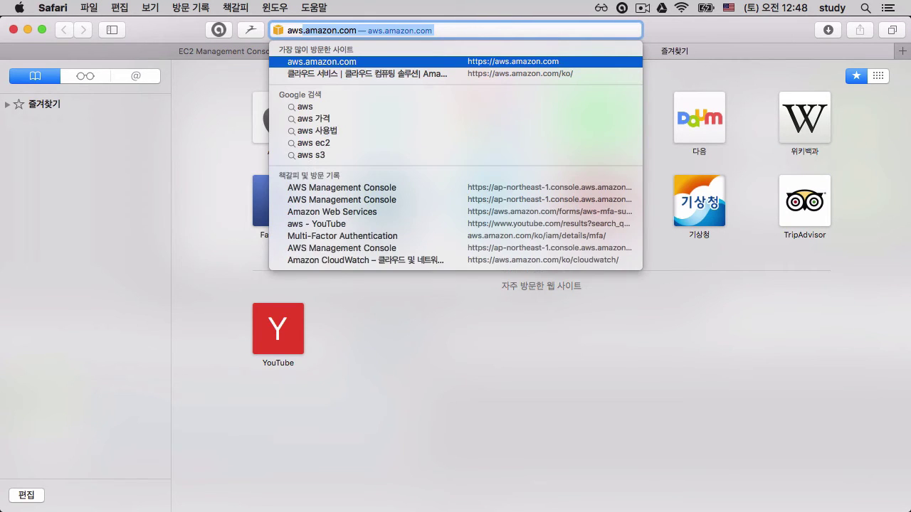
{"action": "type", "text": " ec"}
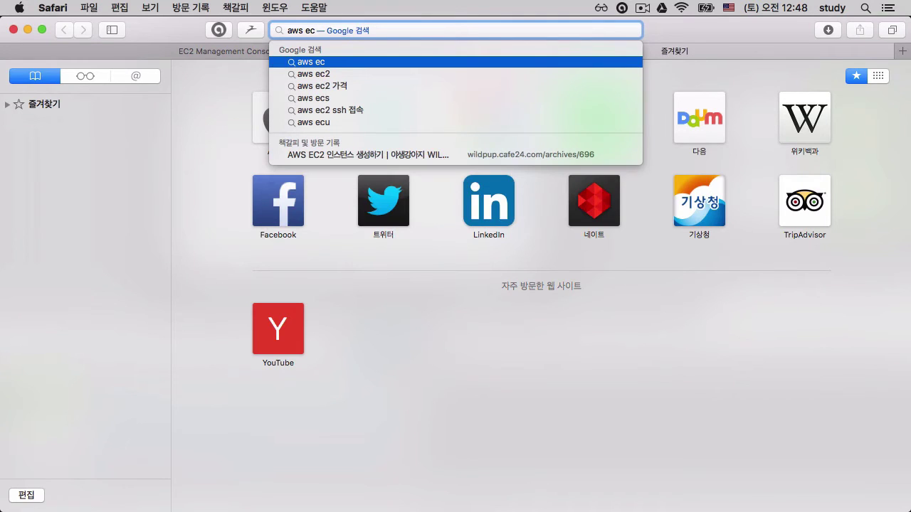
{"action": "type", "text": "2 price"}
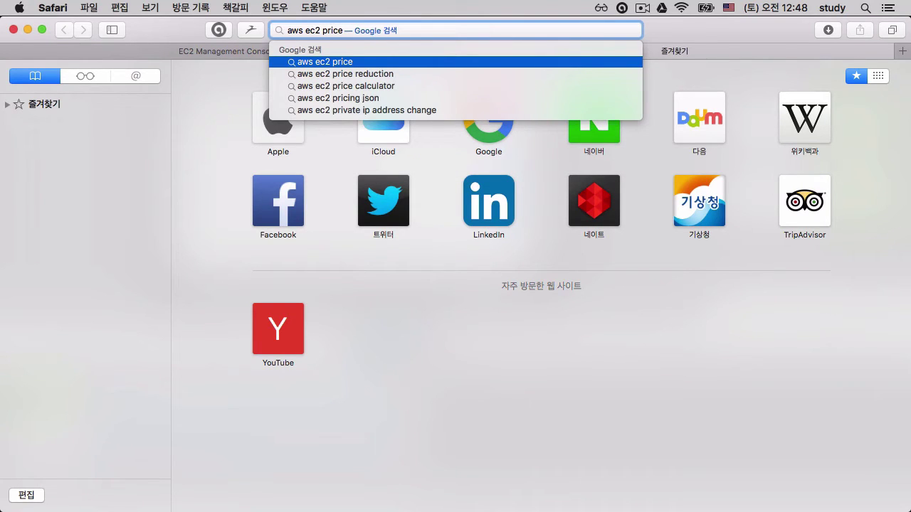
{"action": "key", "text": "Return"}
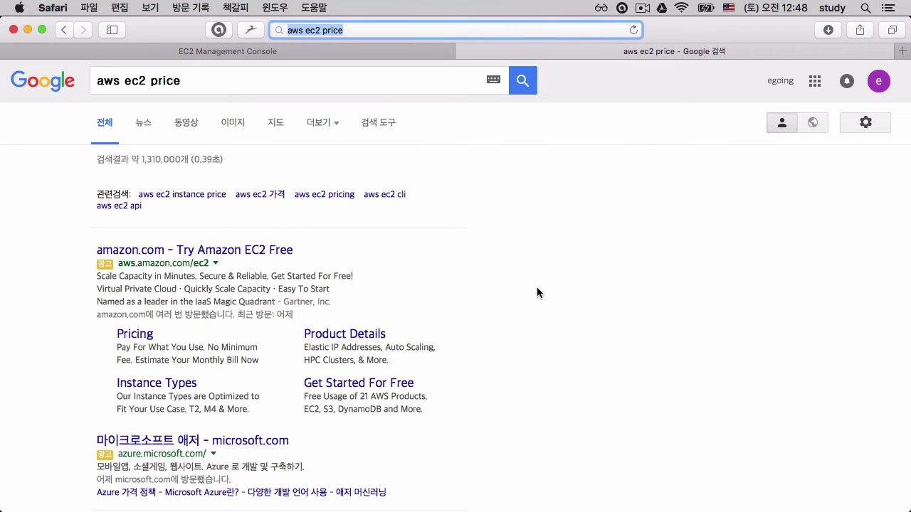
- Open the "AWS | Amazon EC2 | 요금" search result and examine the free tier offer on the pricing page
{"action": "scroll", "coordinate": [536, 288], "scroll_direction": "down", "scroll_amount": 5}
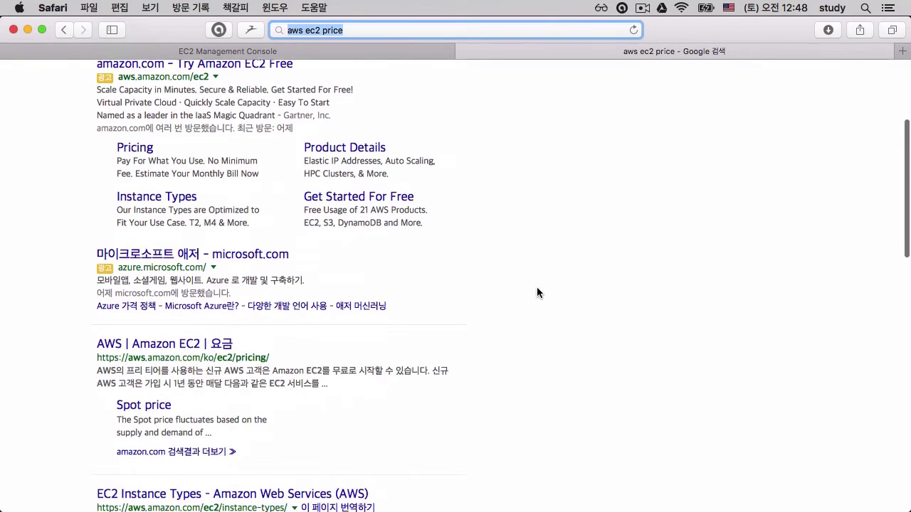
{"action": "left_click", "coordinate": [218, 344]}
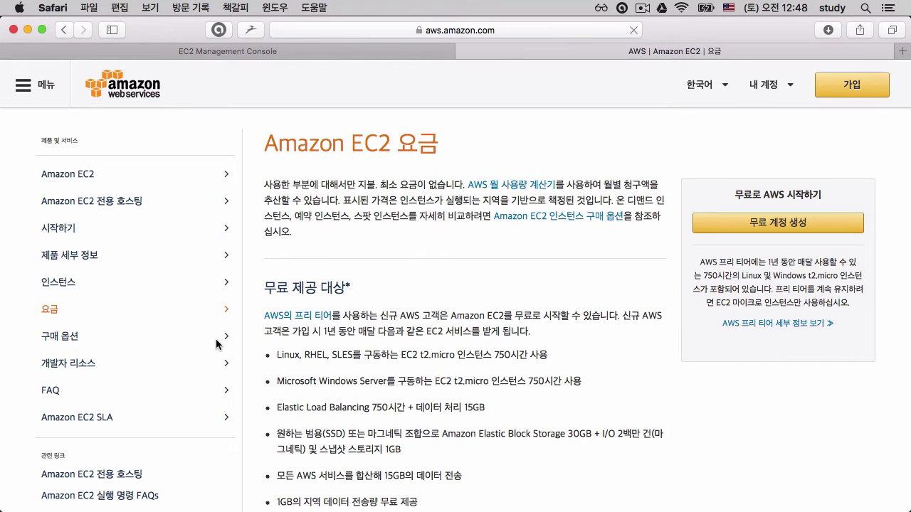
{"action": "scroll", "coordinate": [402, 347], "scroll_direction": "down", "scroll_amount": 2}
{"action": "scroll", "coordinate": [402, 347], "scroll_direction": "up", "scroll_amount": 2}
{"action": "mouse_move", "coordinate": [706, 91]}
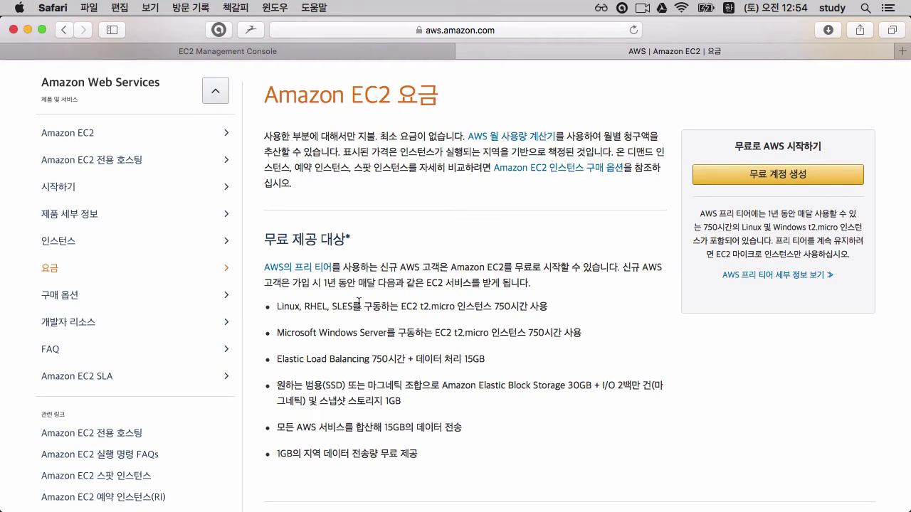
{"action": "scroll", "coordinate": [392, 308], "scroll_direction": "up", "scroll_amount": 5}
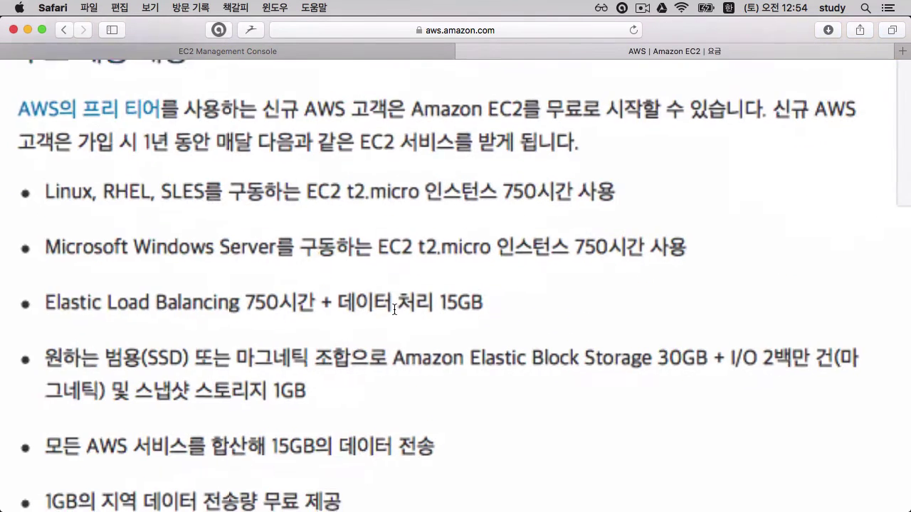